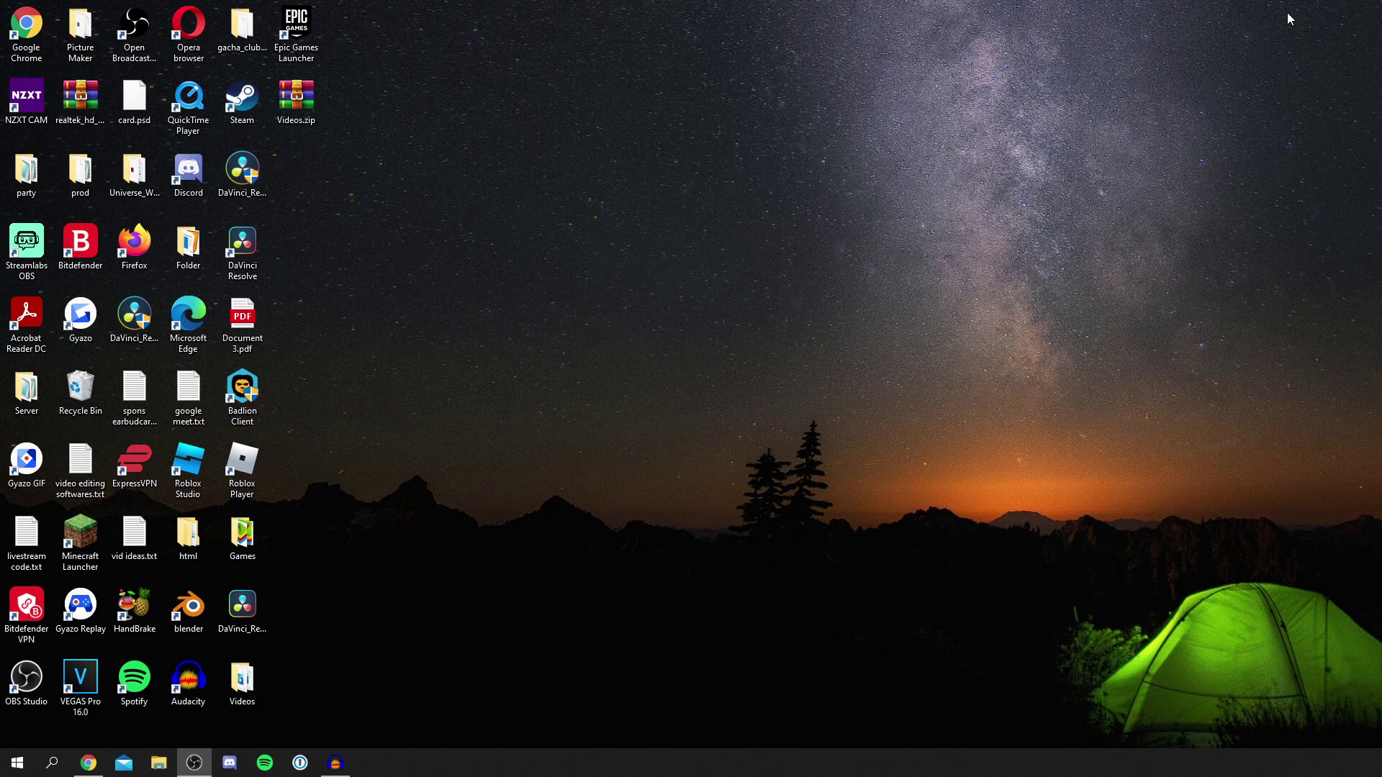
# - Launch Chrome, search Google for 'binance', and open the official Binance website
pyautogui.click(89, 763)
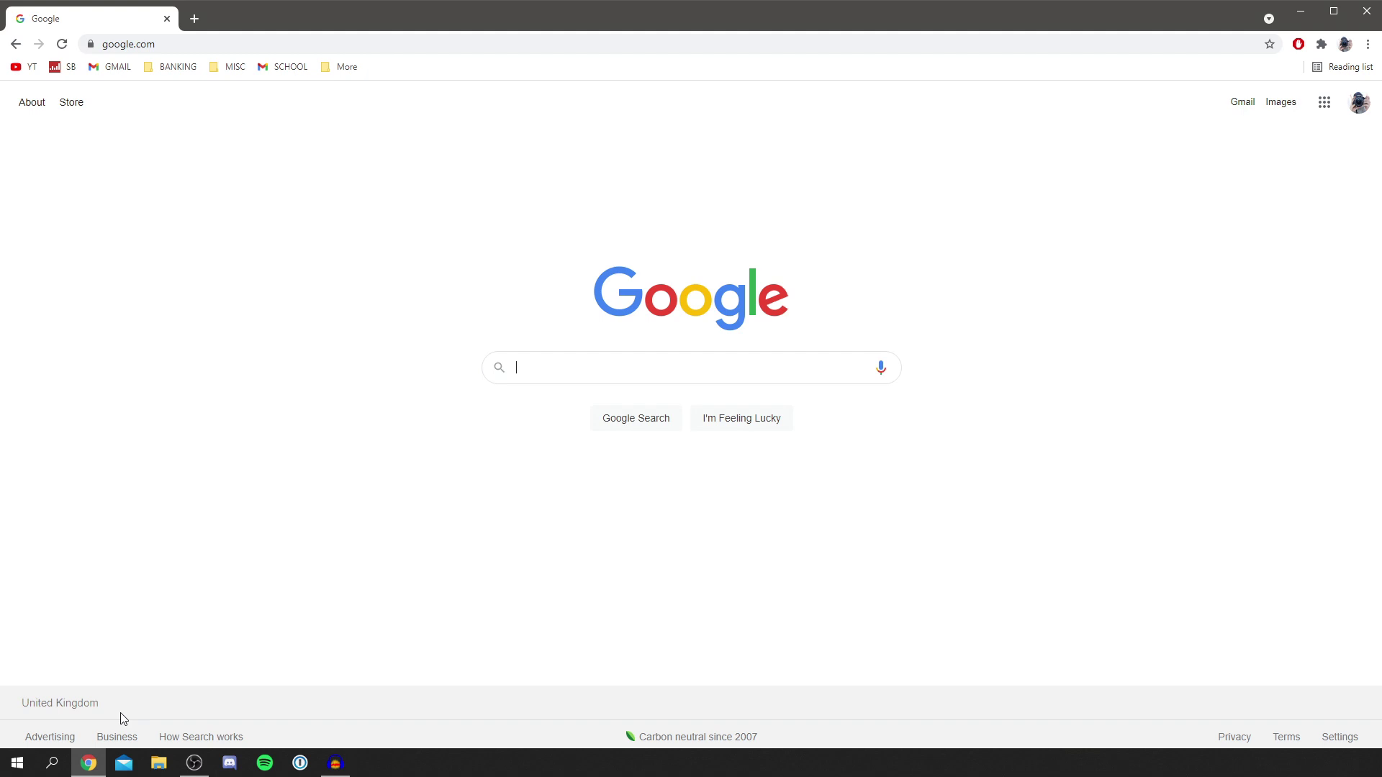
pyautogui.write('bi')
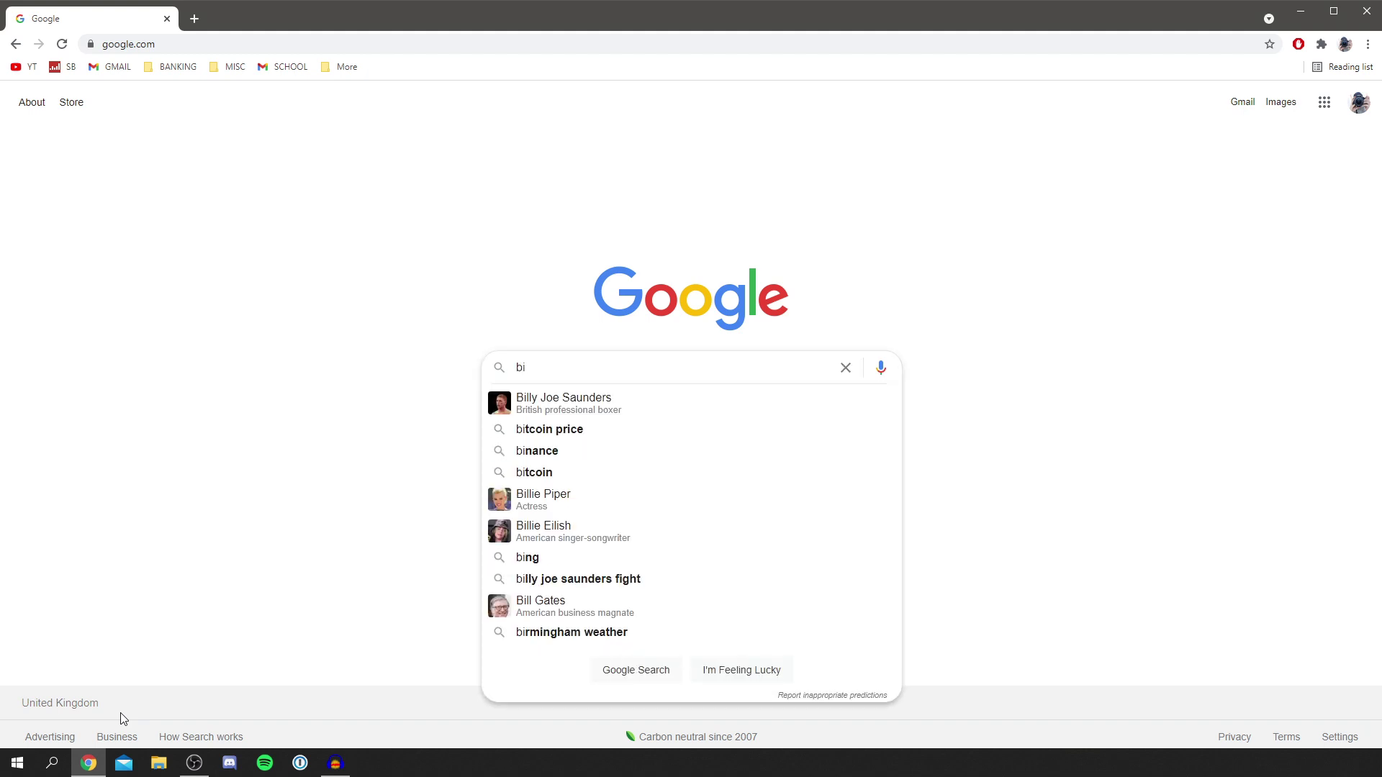
pyautogui.write('nance')
pyautogui.press('Return')
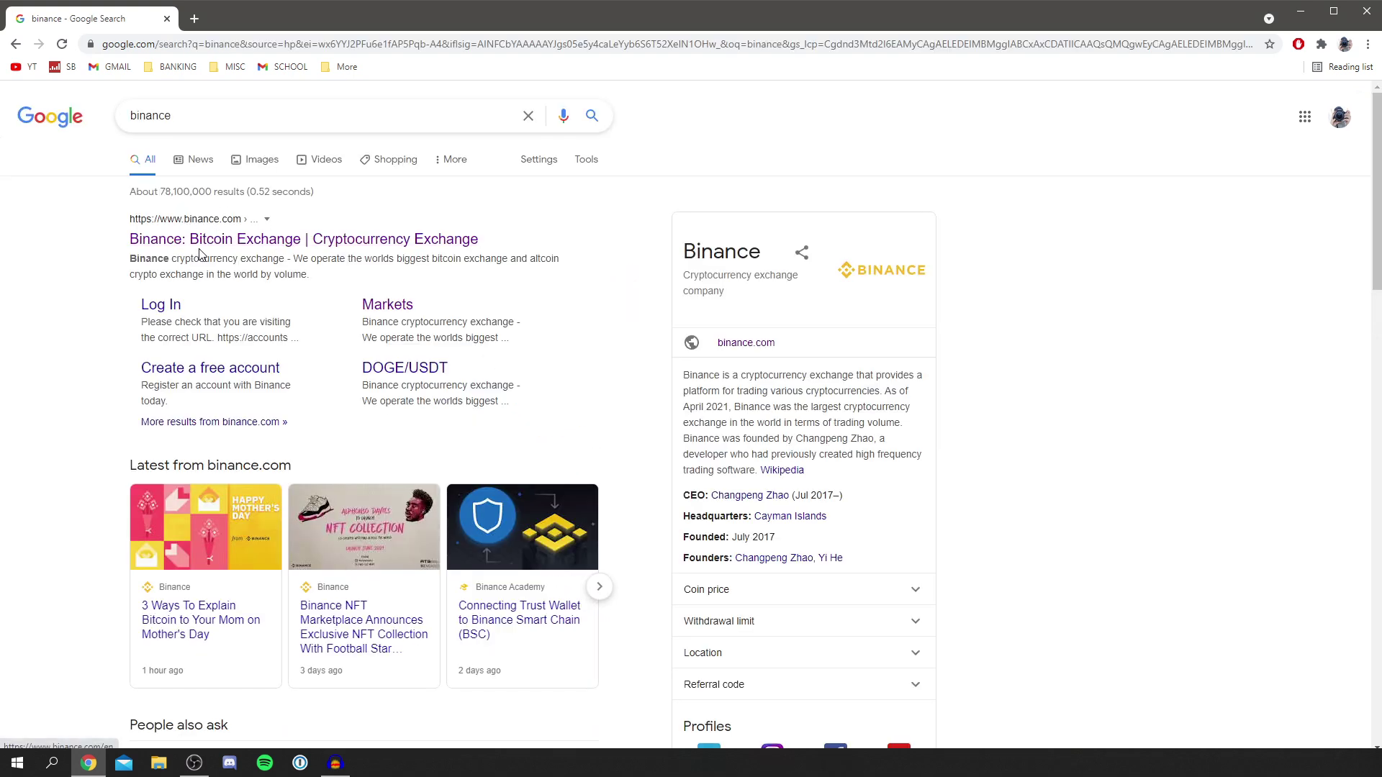
pyautogui.click(200, 240)
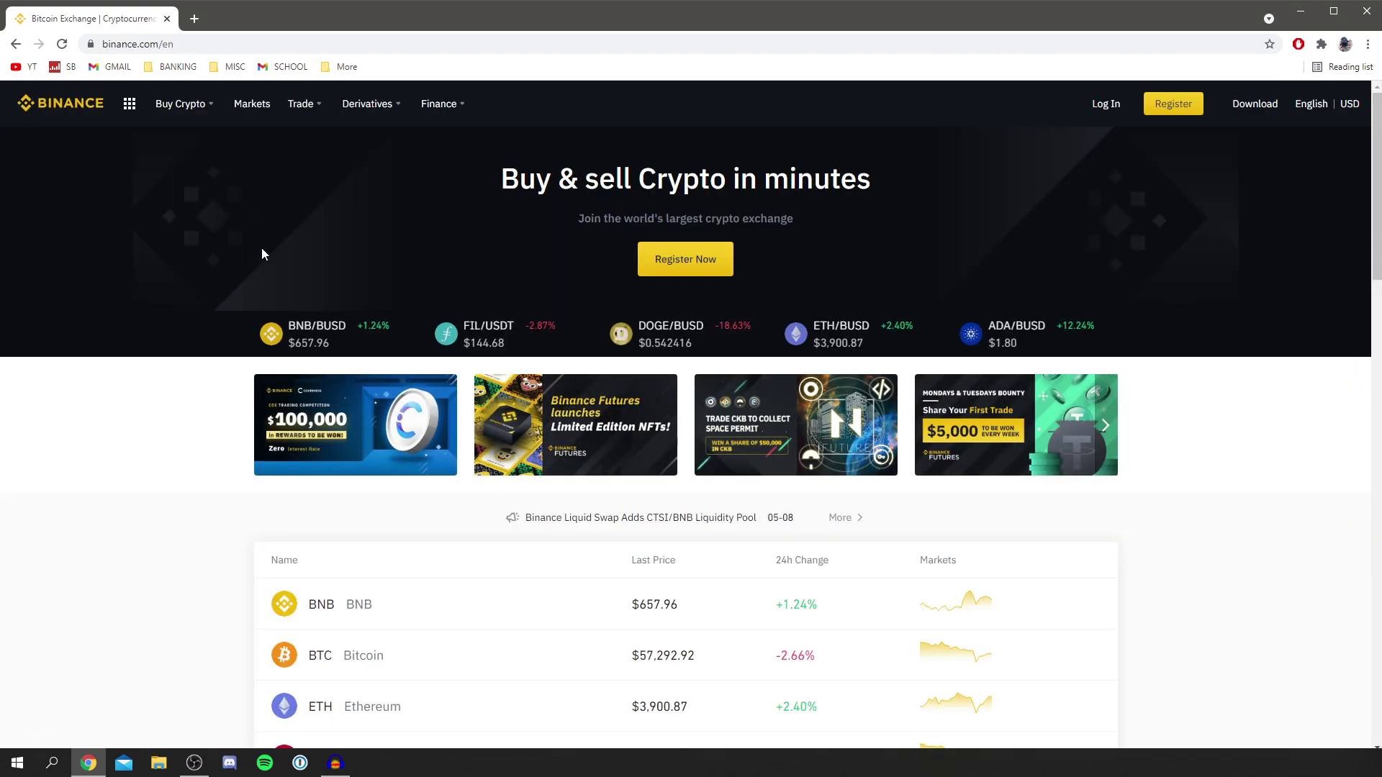
# - Log in to Binance with the saved credentials and pass the slider puzzle verification
pyautogui.click(1106, 104)
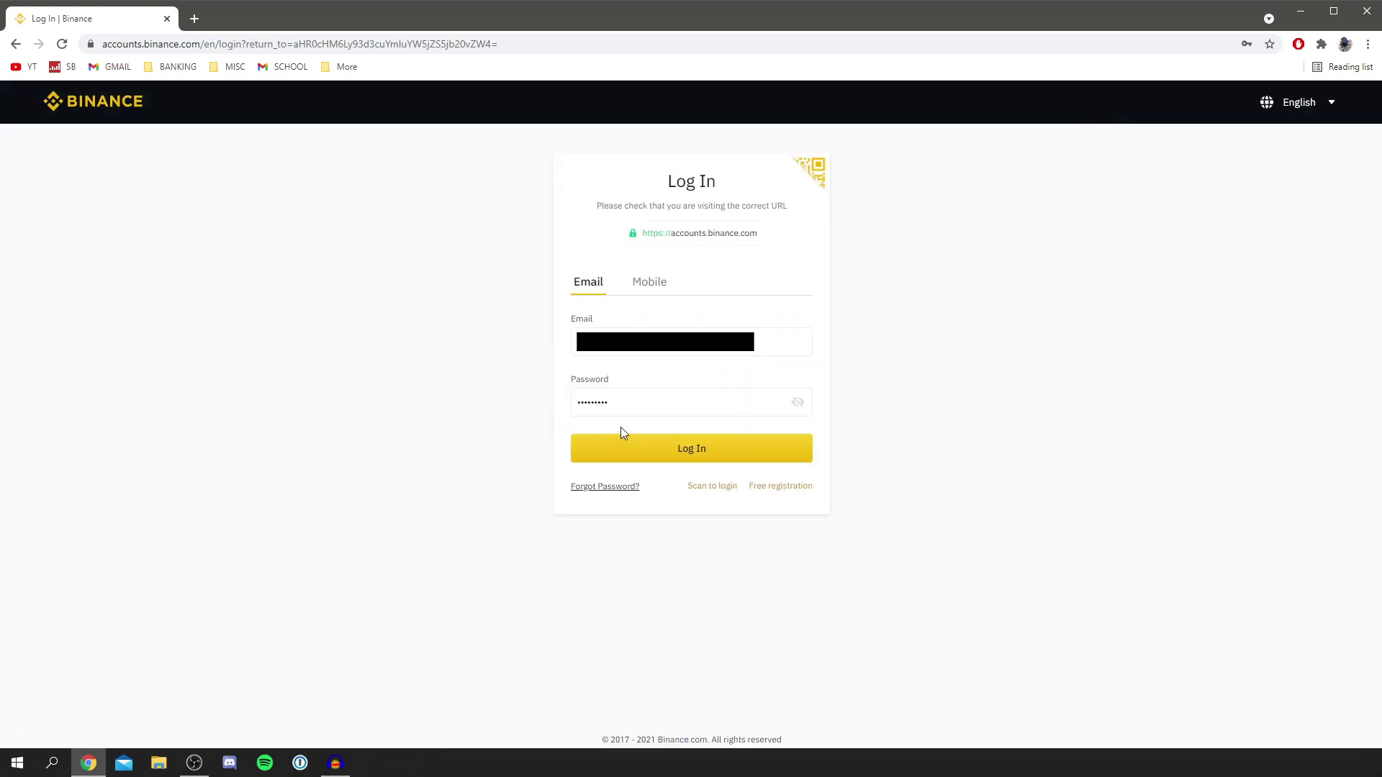
pyautogui.click(654, 443)
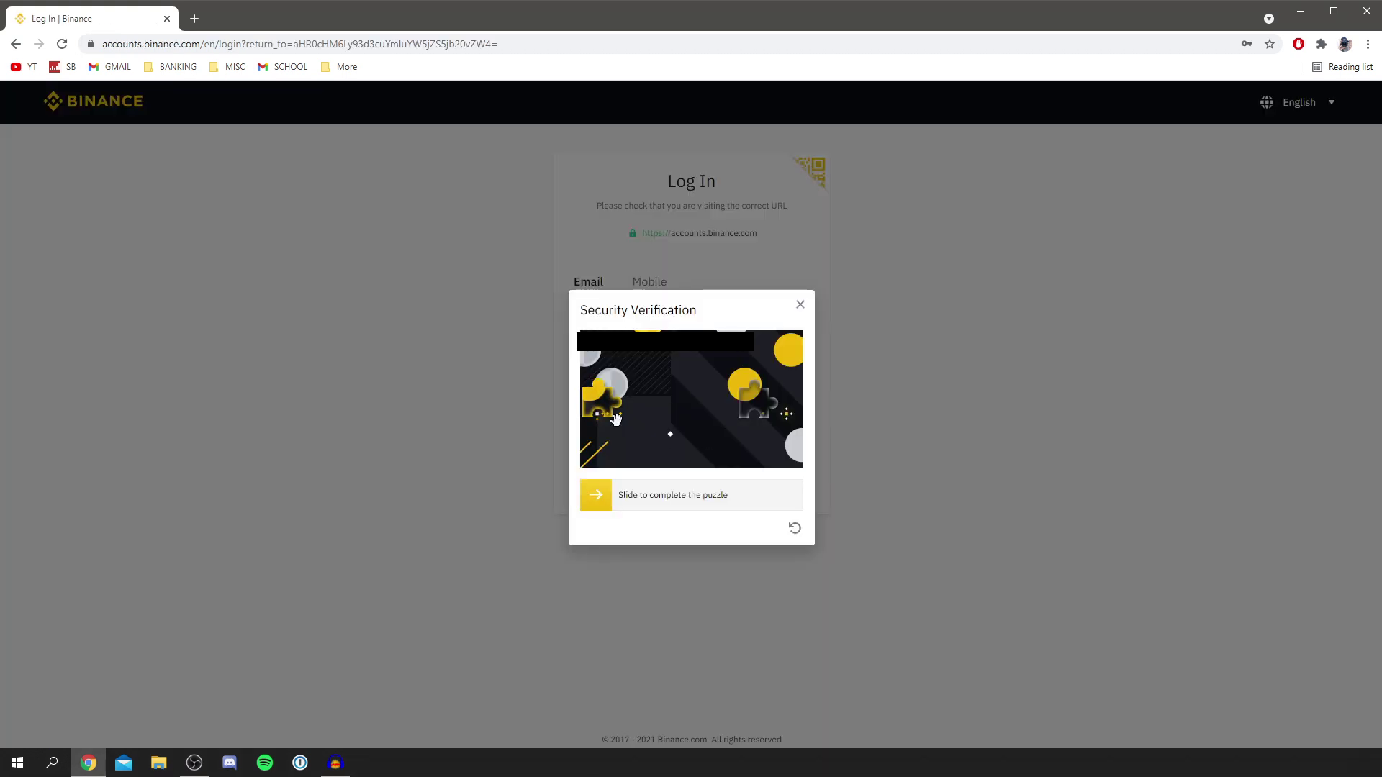
pyautogui.moveTo(597, 498); pyautogui.dragTo(763, 499)
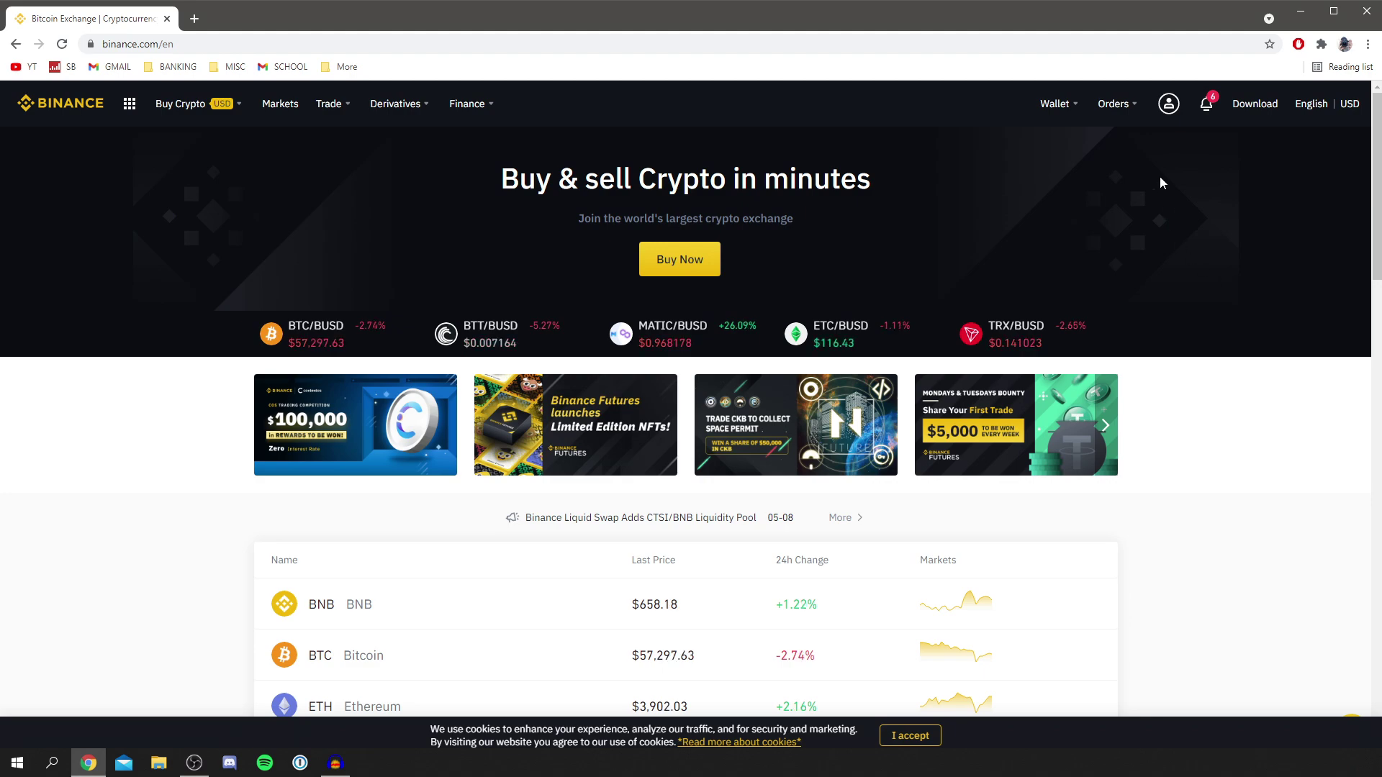
pyautogui.moveTo(467, 71)
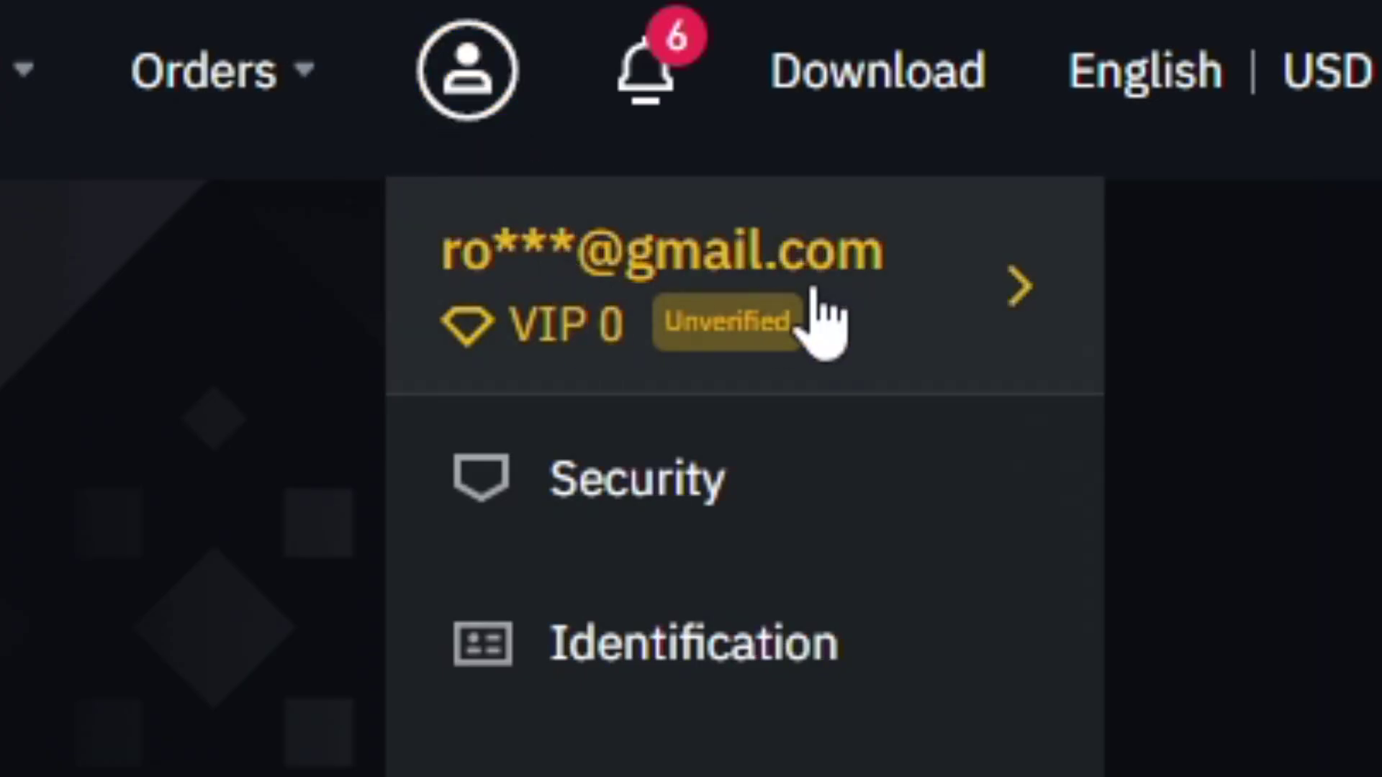
# - Go to the account dashboard and its Security page's Account Activity section
pyautogui.click(982, 290)
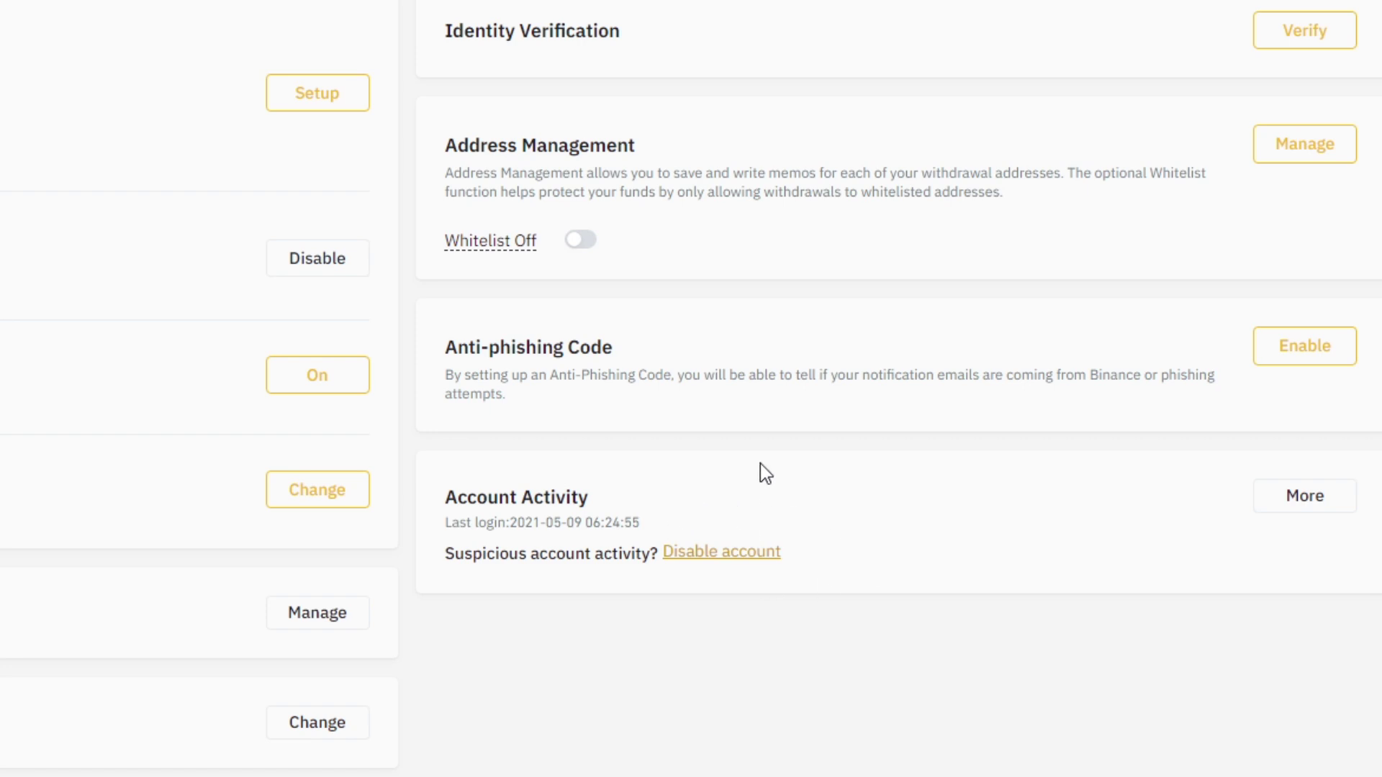
# - Follow Disable account under Account Activity and start the account deletion application
pyautogui.click(750, 553)
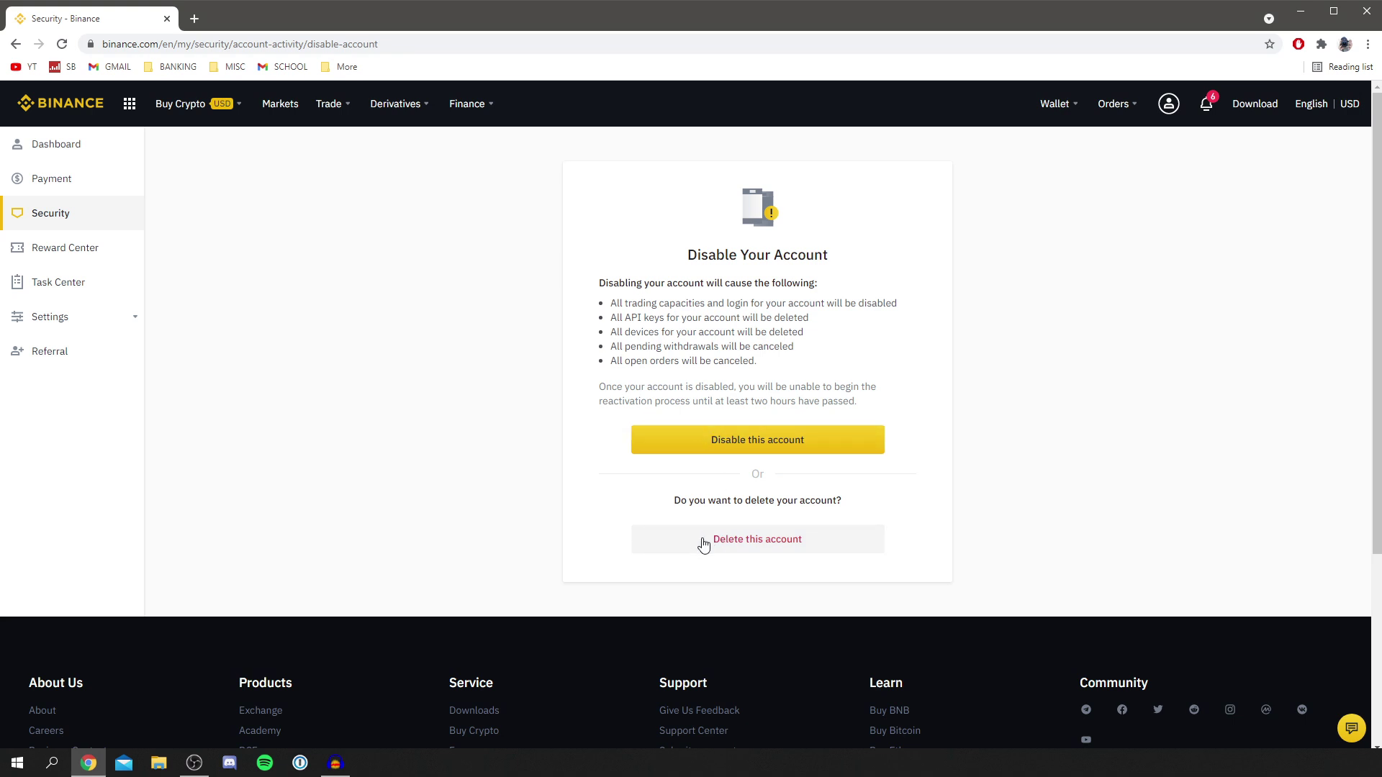
pyautogui.click(702, 541)
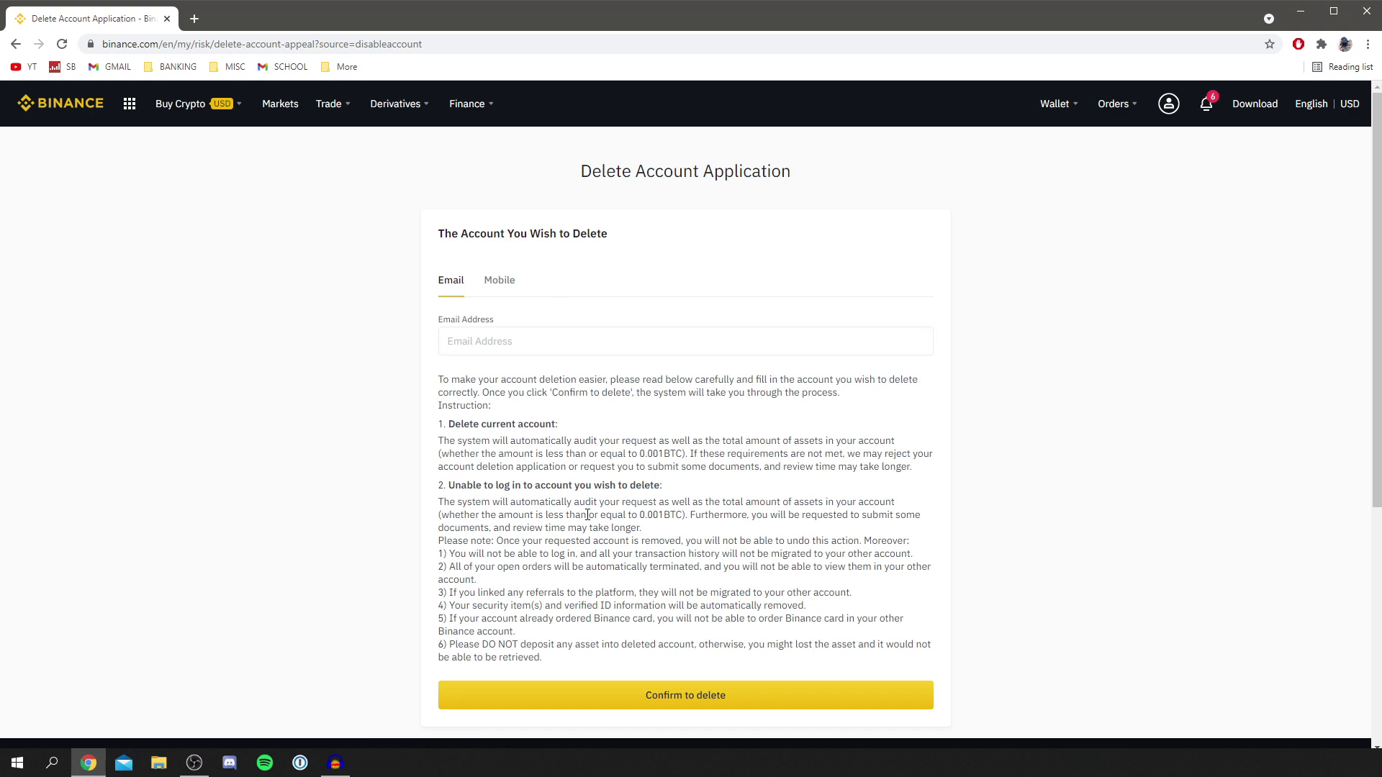
pyautogui.scroll(-2, 583, 513)
pyautogui.scroll(1, 581, 524)
pyautogui.scroll(1, 581, 524)
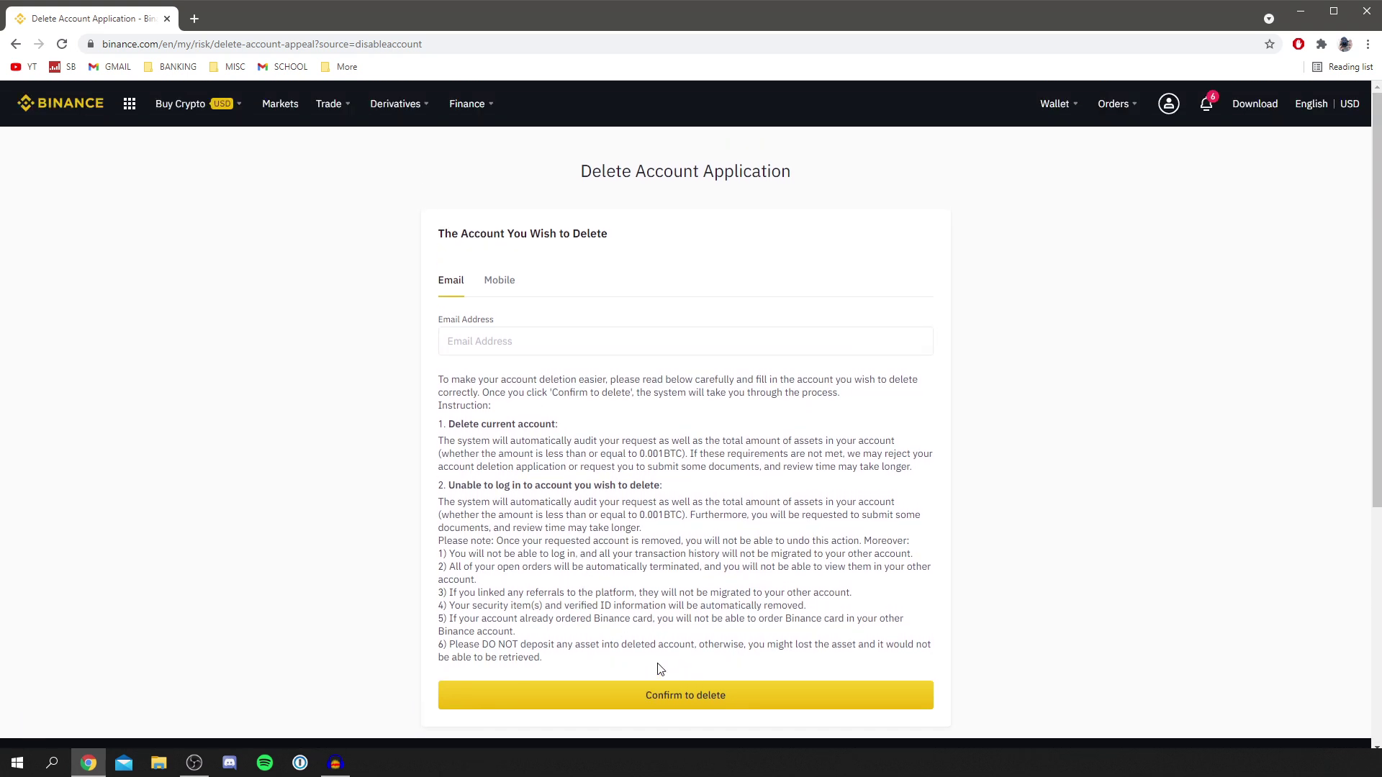